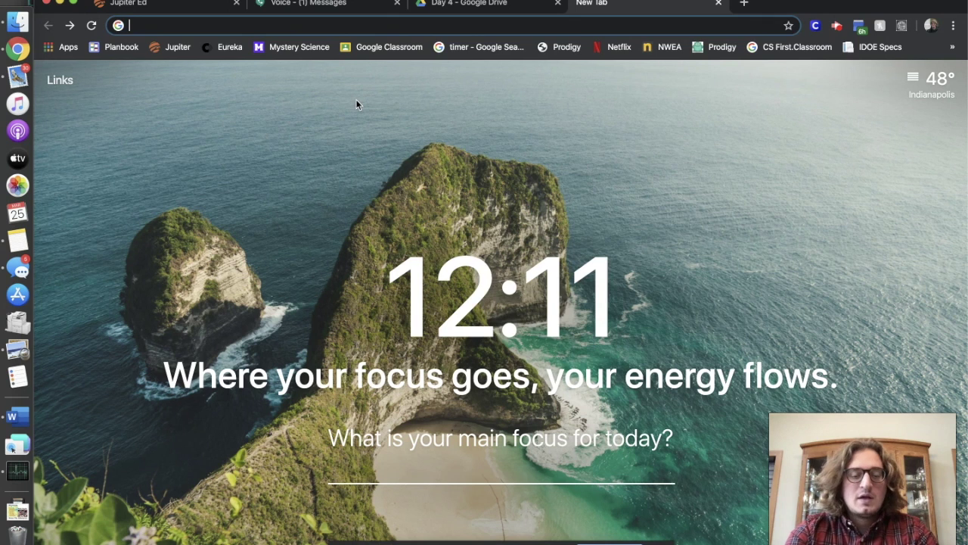
Step: Search Google for 'clever login' from the Chrome address bar
text(clever login)
key(Return)
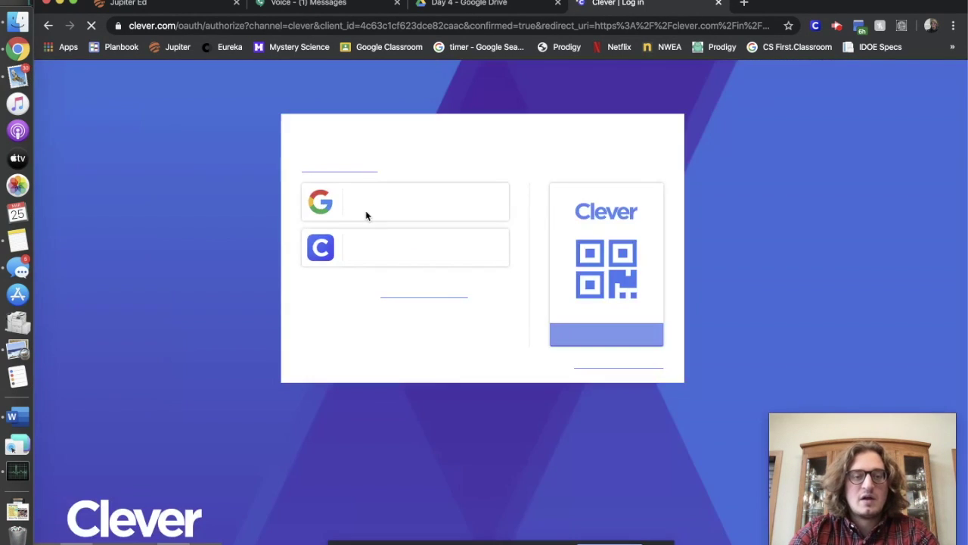
Step: Switch districts and search for the school as 'central catholic school arc'
click(347, 163)
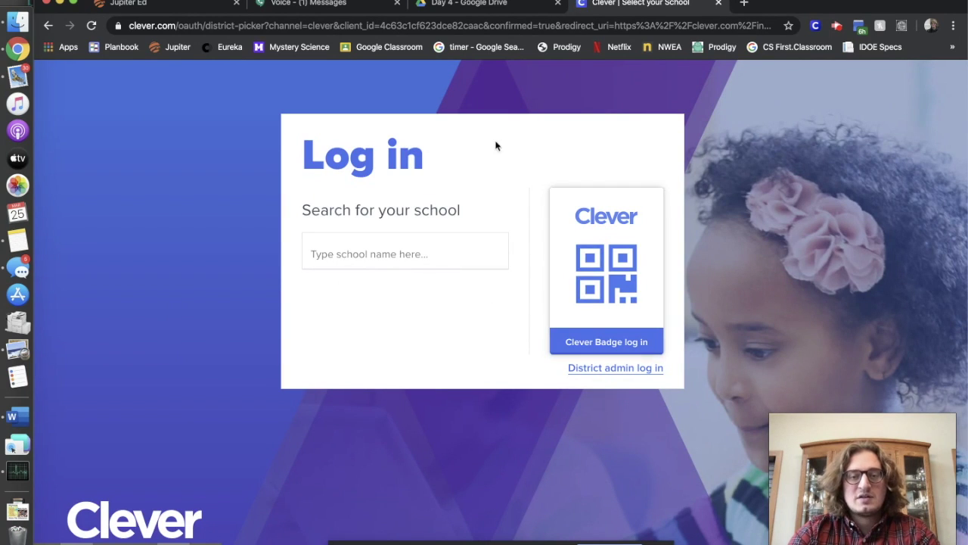
click(414, 260)
text(central catholic)
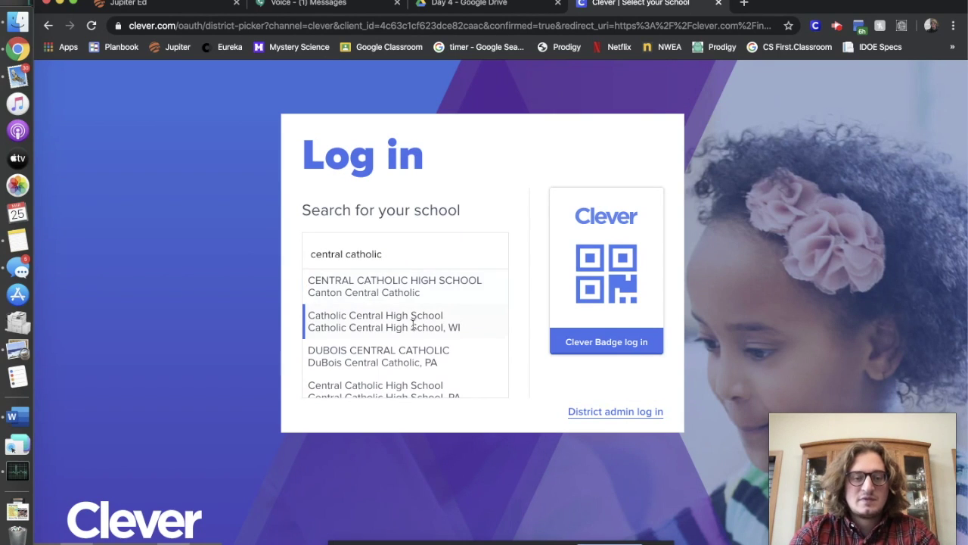
scroll(414, 317, down, 3)
scroll(415, 328, up, 3)
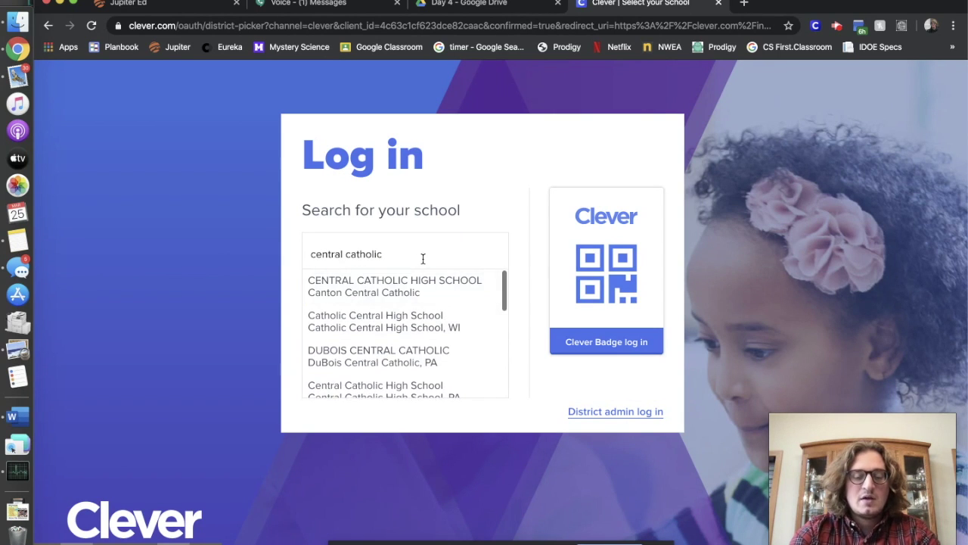
text(school )
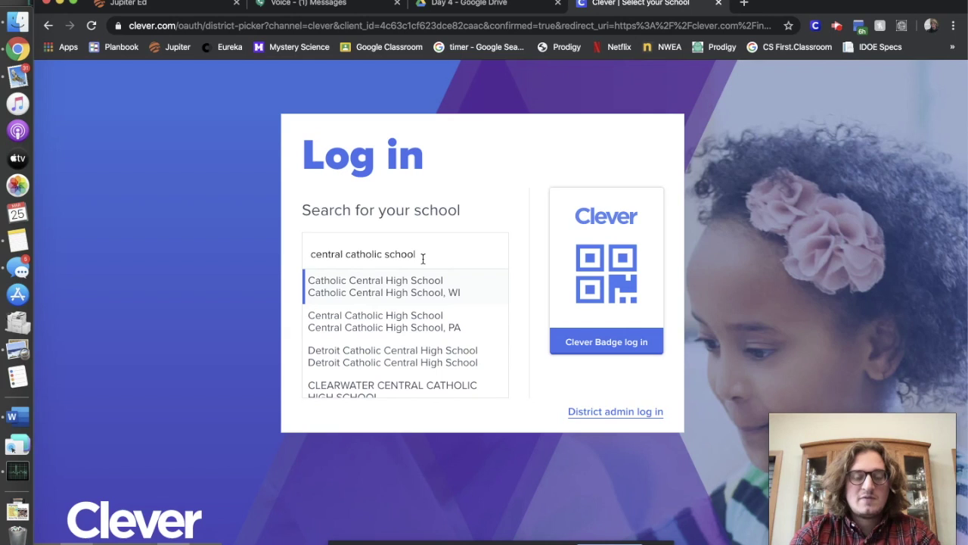
text(a)
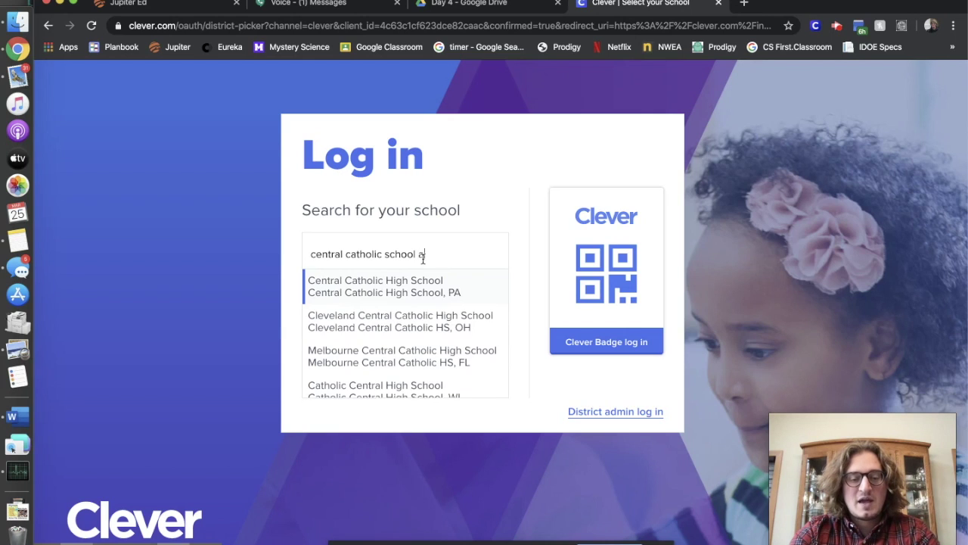
text(rch)
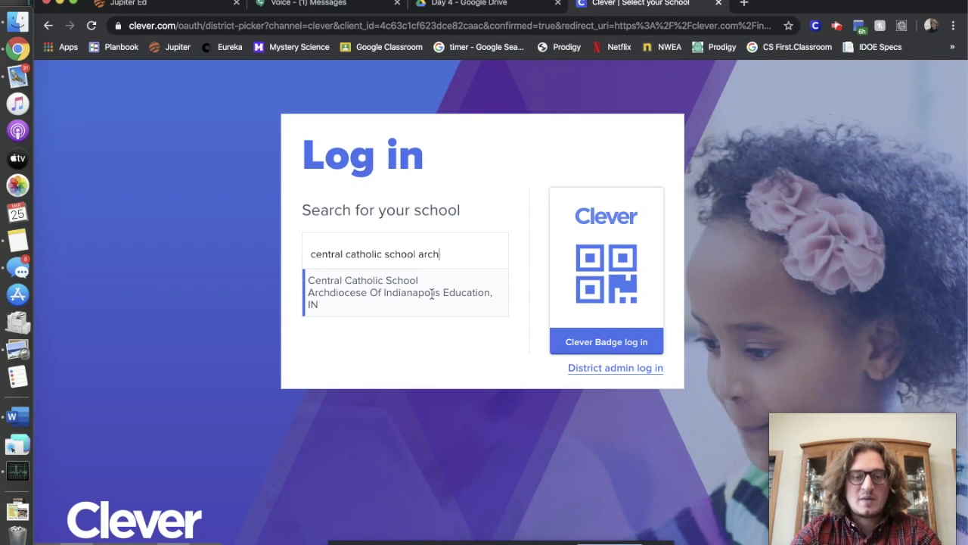
Step: Pick Central Catholic School and sign in with the school Google account
click(353, 303)
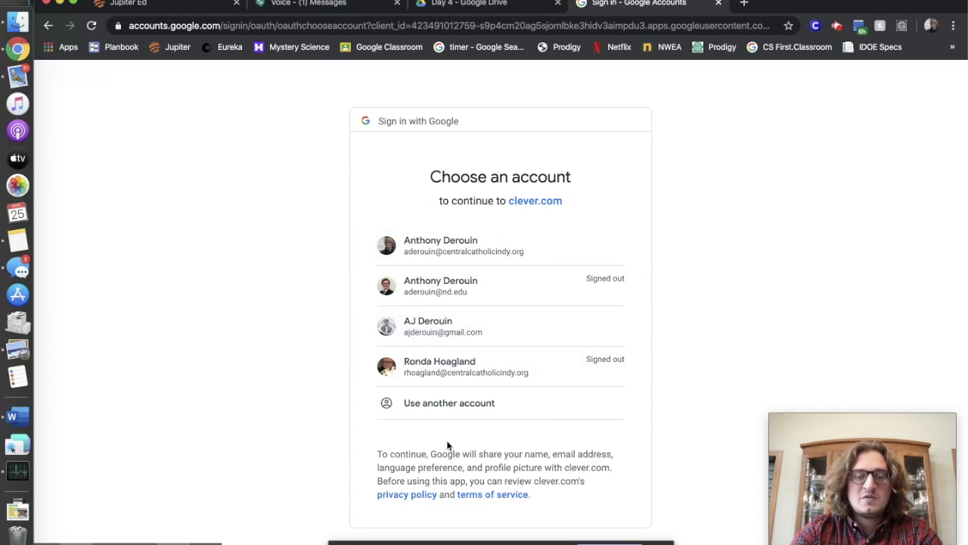
click(496, 250)
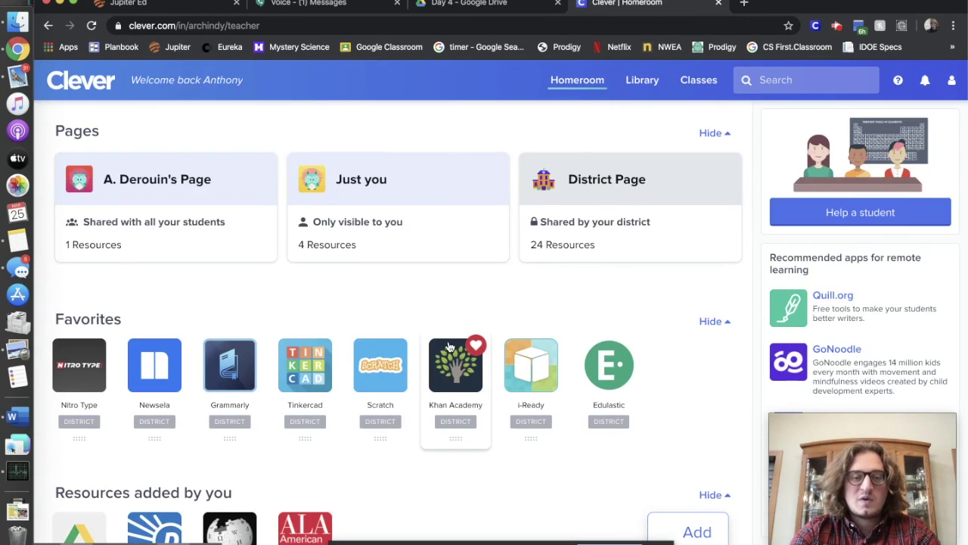
Step: Unfavorite Newsela, i-Ready, Khan Academy and Edulastic in the Homeroom Favorites
scroll(448, 347, down, 2)
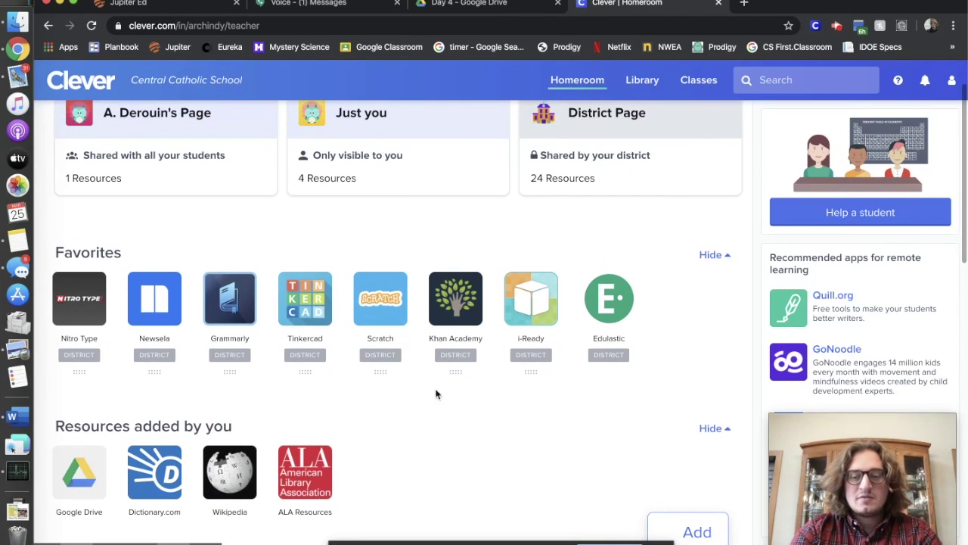
scroll(392, 400, down, 5)
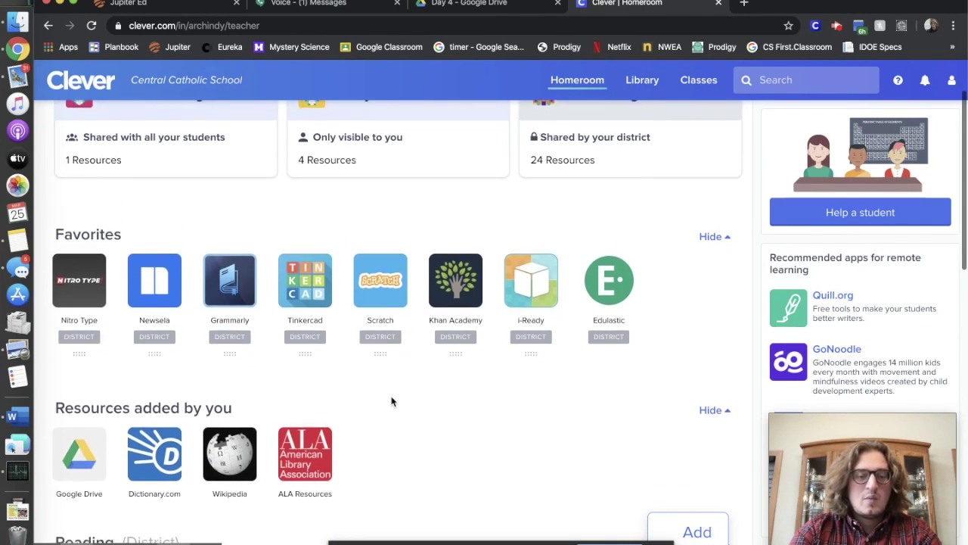
scroll(392, 401, down, 6)
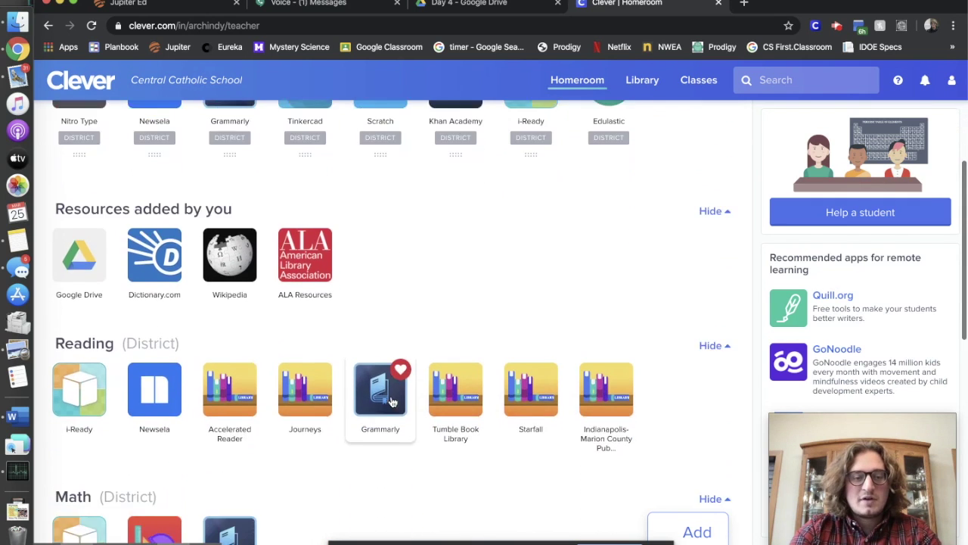
scroll(392, 401, up, 12)
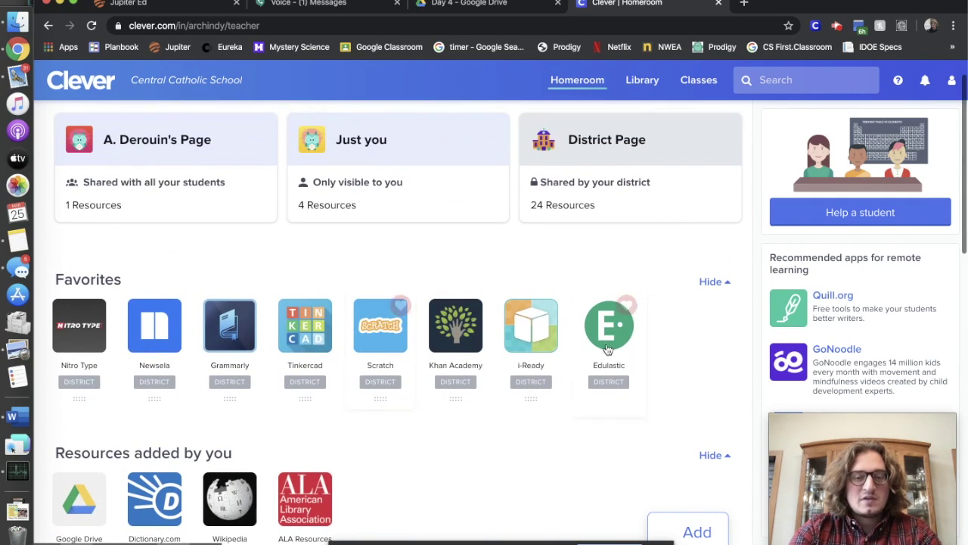
click(176, 306)
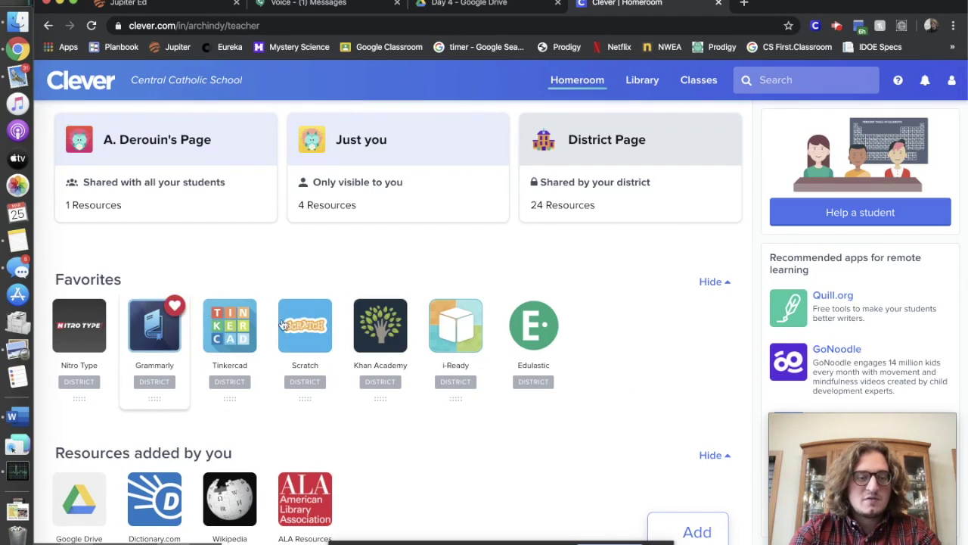
click(475, 305)
click(403, 304)
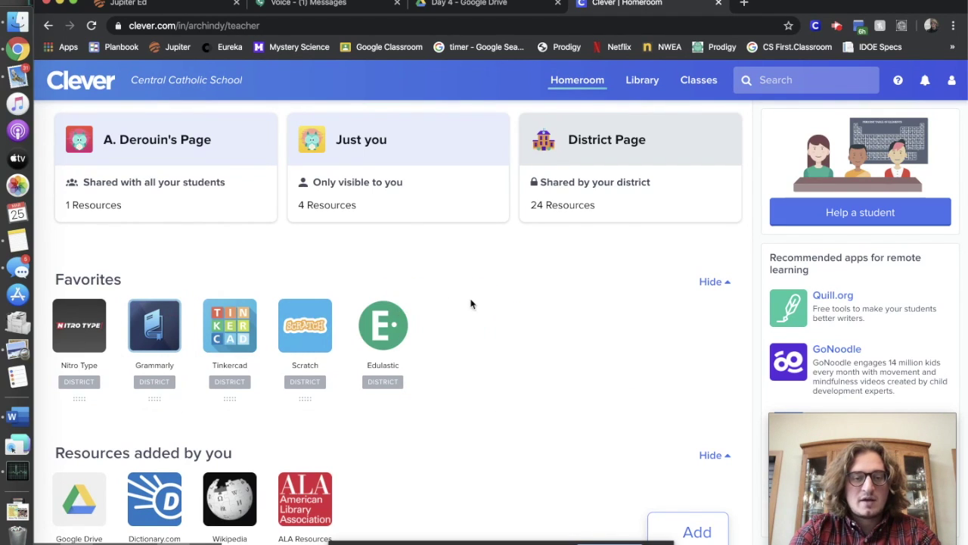
click(400, 302)
scroll(532, 376, down, 1)
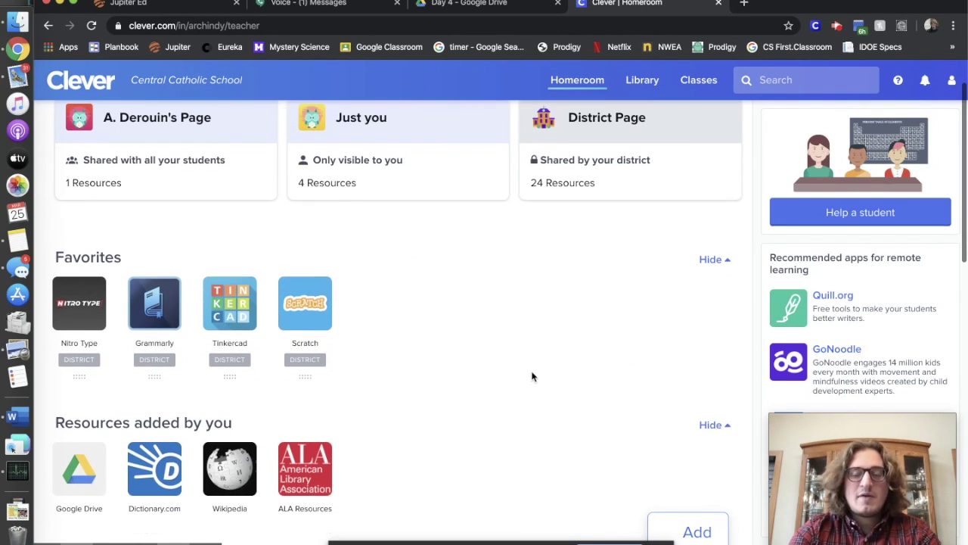
scroll(531, 376, down, 1)
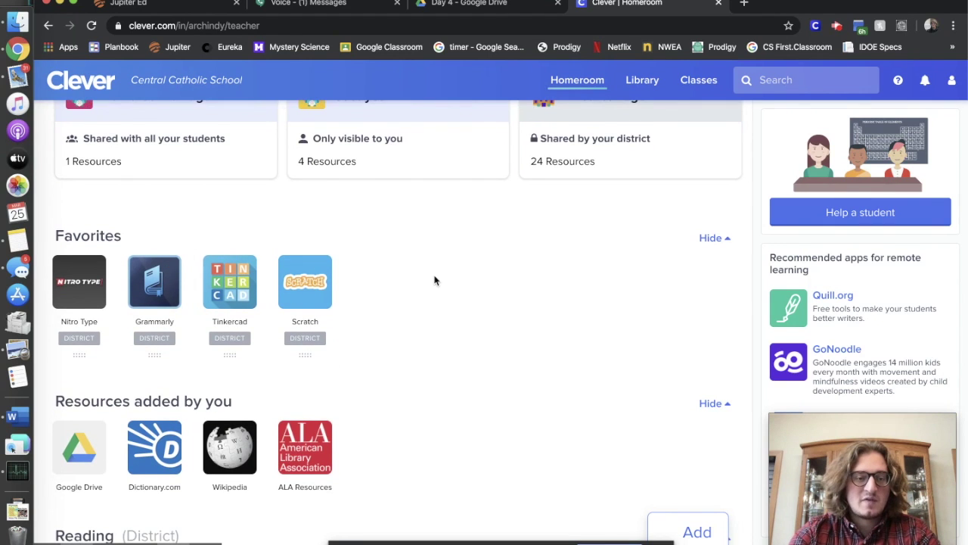
Step: Add i-Ready, Edulastic and Khan Academy back to Favorites
scroll(434, 279, down, 5)
scroll(291, 312, down, 1)
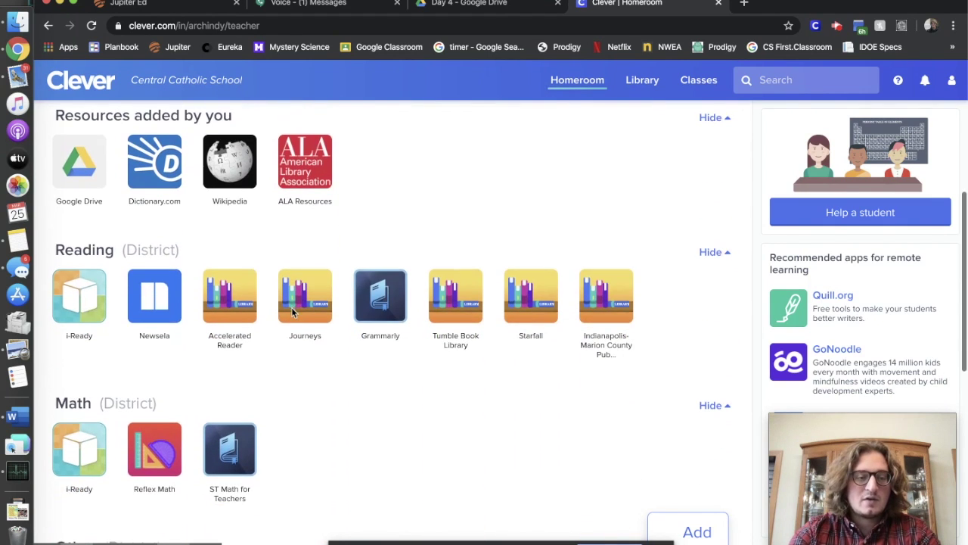
click(99, 276)
scroll(272, 371, down, 5)
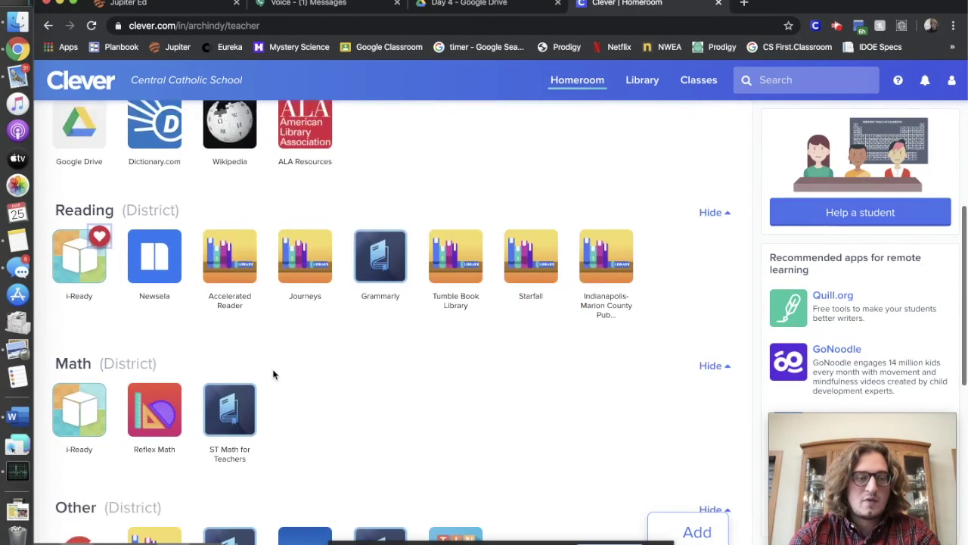
scroll(349, 411, down, 5)
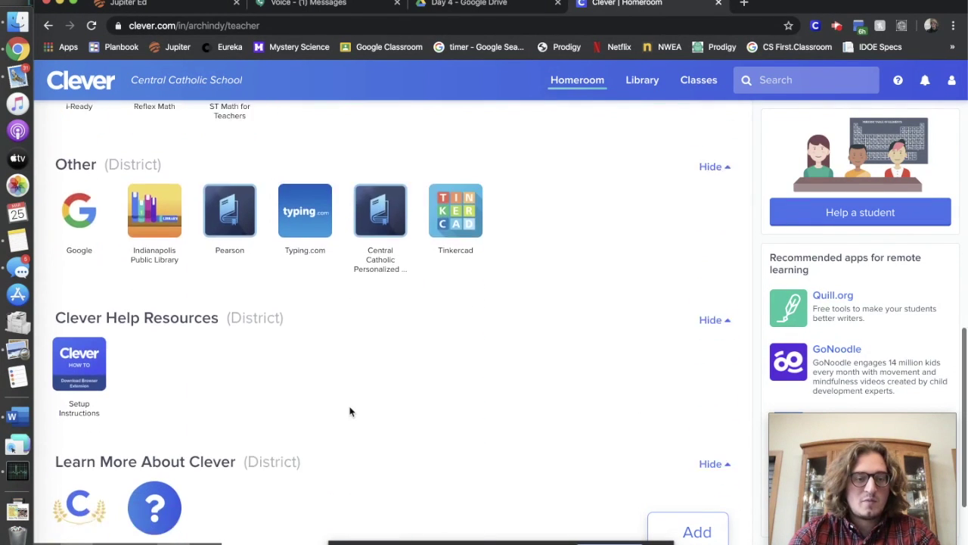
click(100, 445)
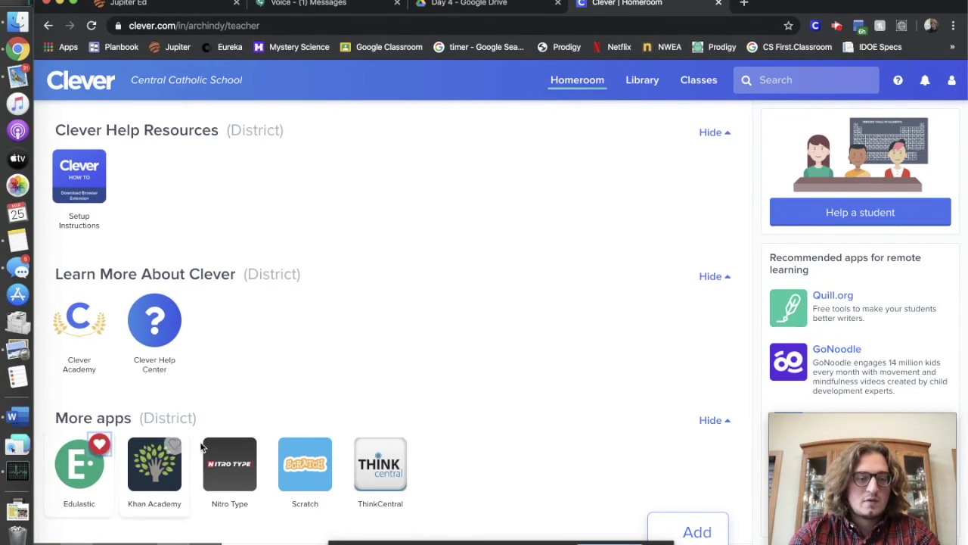
click(175, 444)
Step: Return to the top of the Homeroom and stop the screen recording from the extension icon
scroll(321, 395, up, 2)
scroll(321, 395, up, 15)
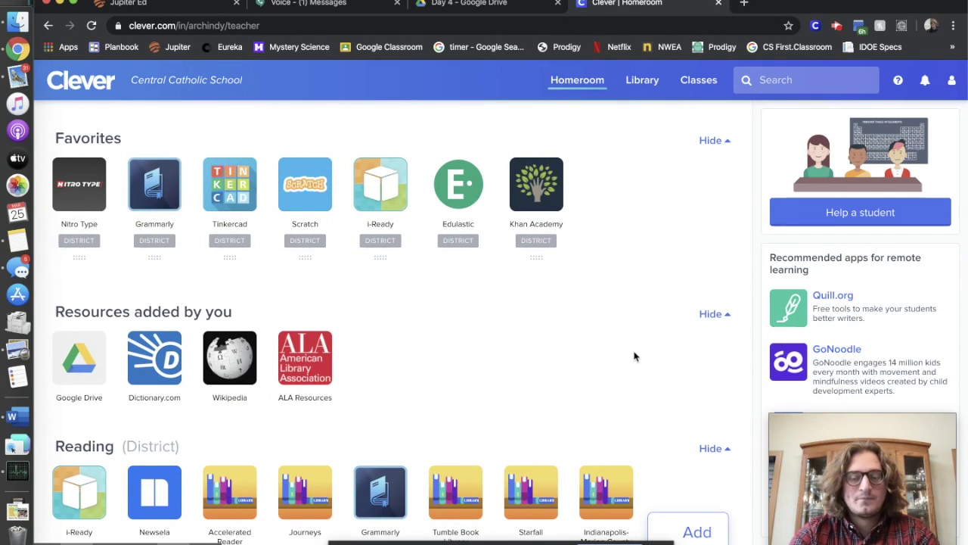
scroll(618, 322, up, 3)
scroll(618, 322, up, 1)
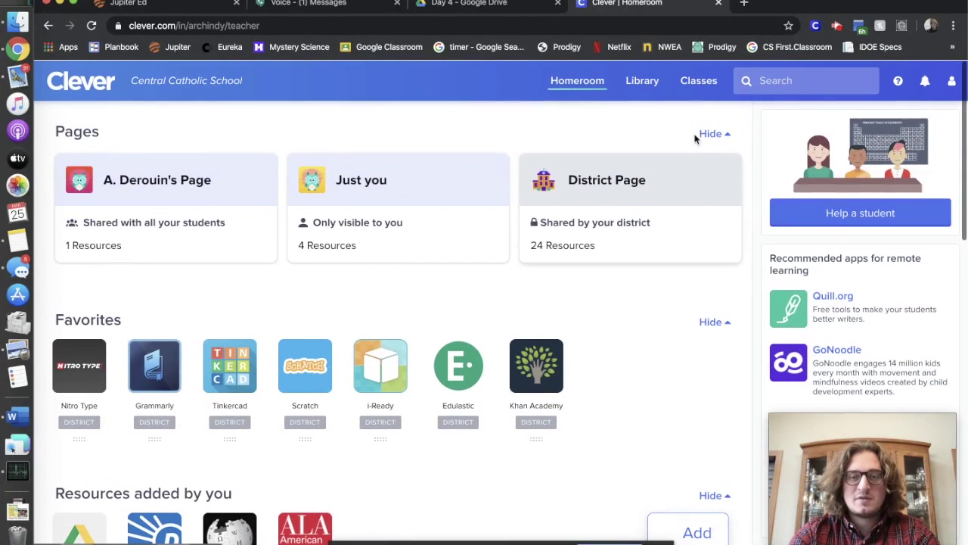
click(835, 25)
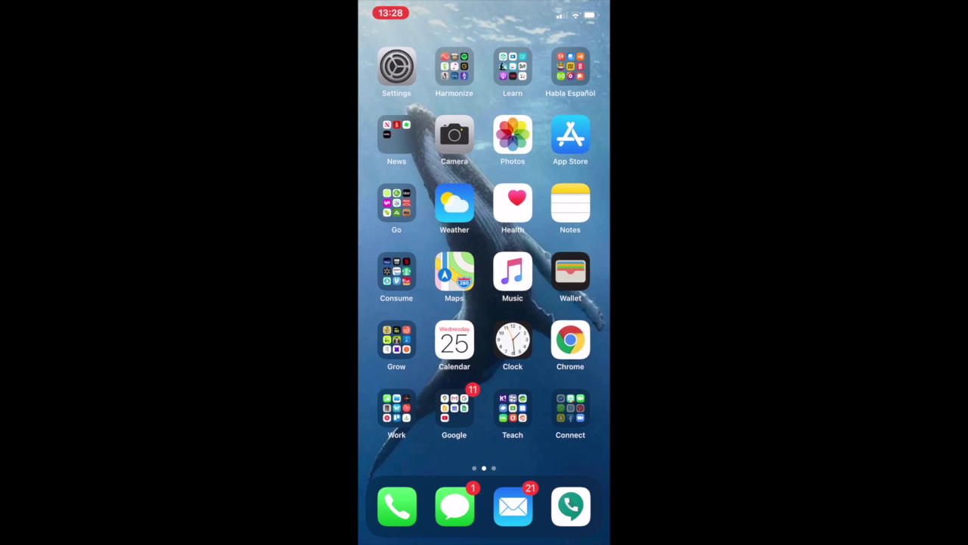
Step: Search the App Store for 'Clever', download the app, and go back home
click(570, 136)
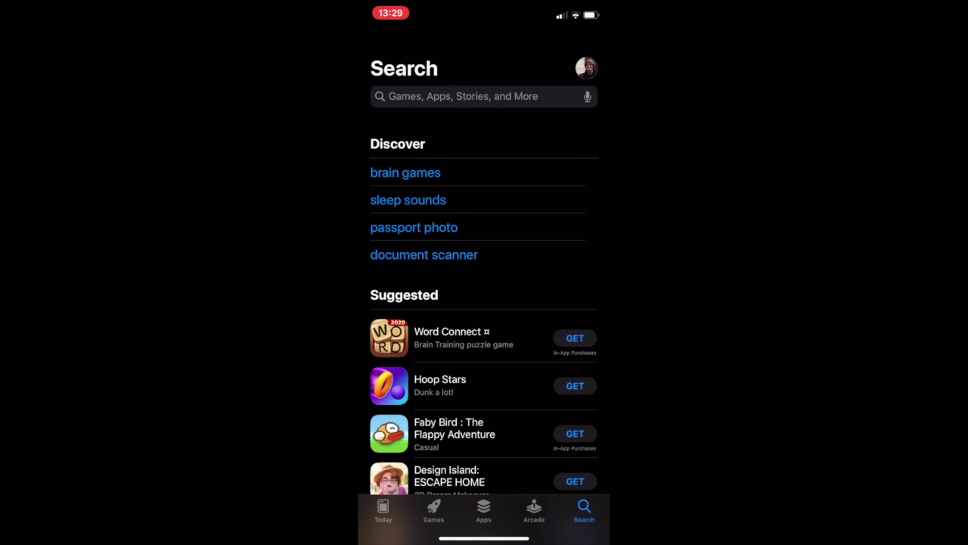
click(462, 96)
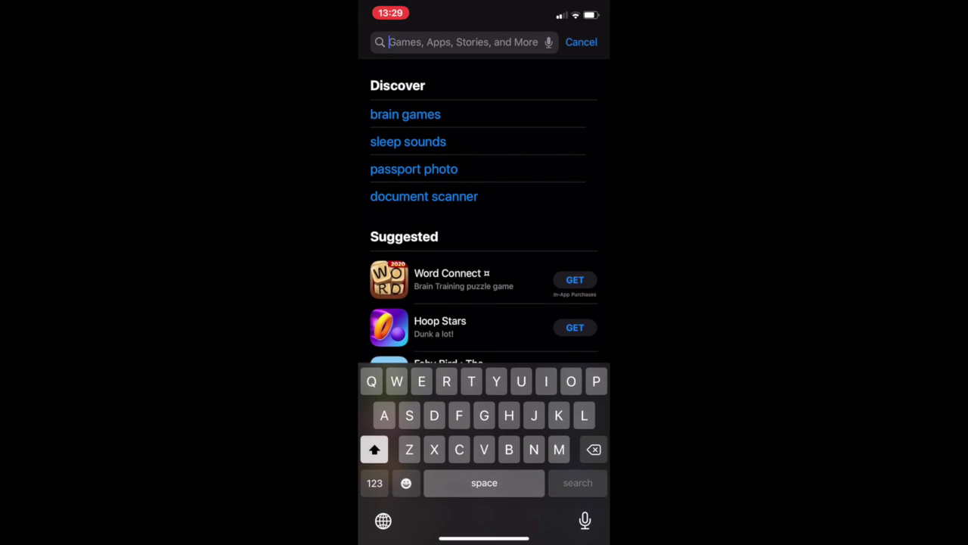
text(Clever)
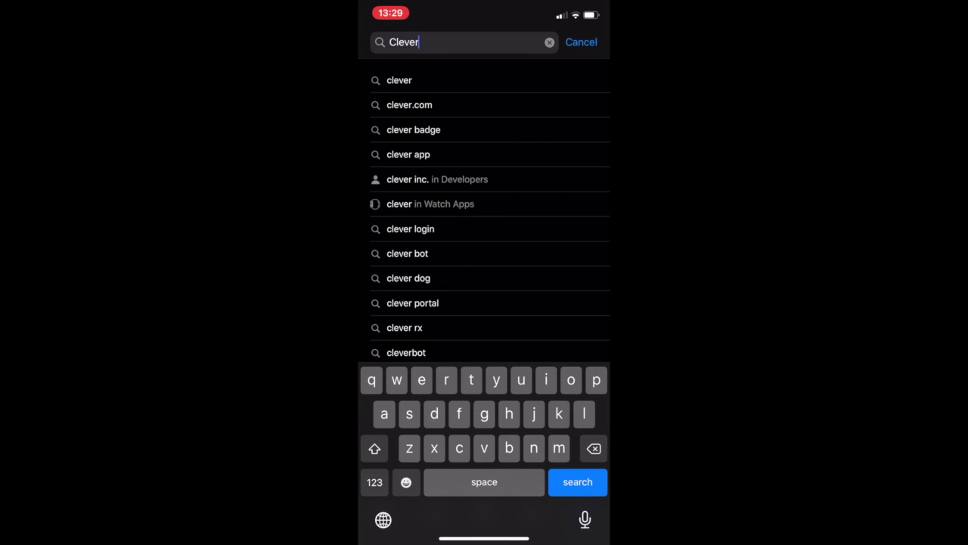
click(399, 79)
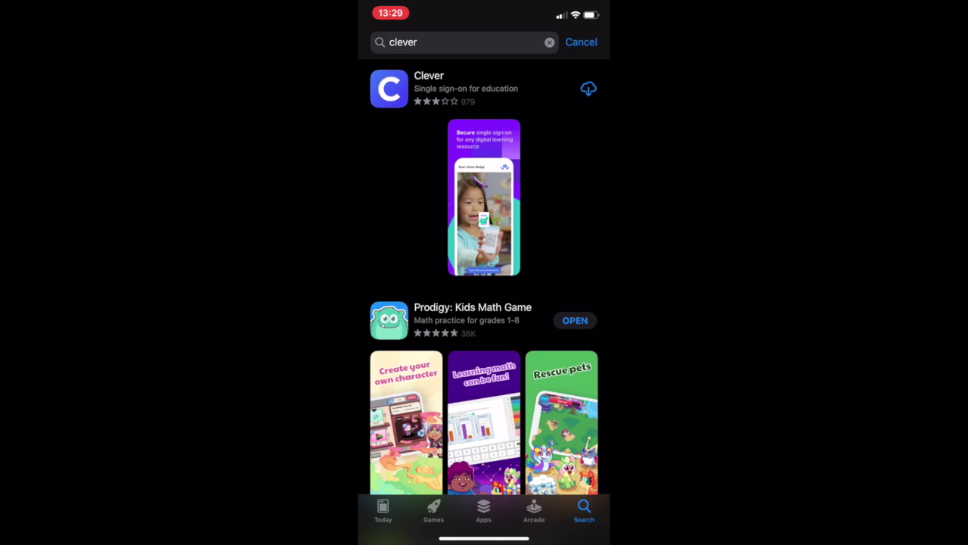
click(588, 88)
drag(484, 539, 484, 318)
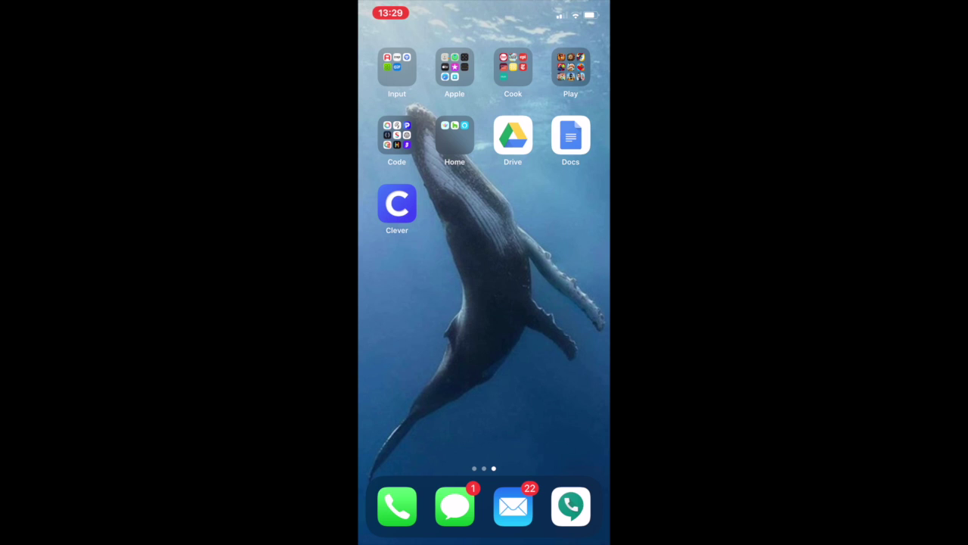
Step: Launch Clever, allow camera access, and choose username/password login instead of badge scanning
click(396, 204)
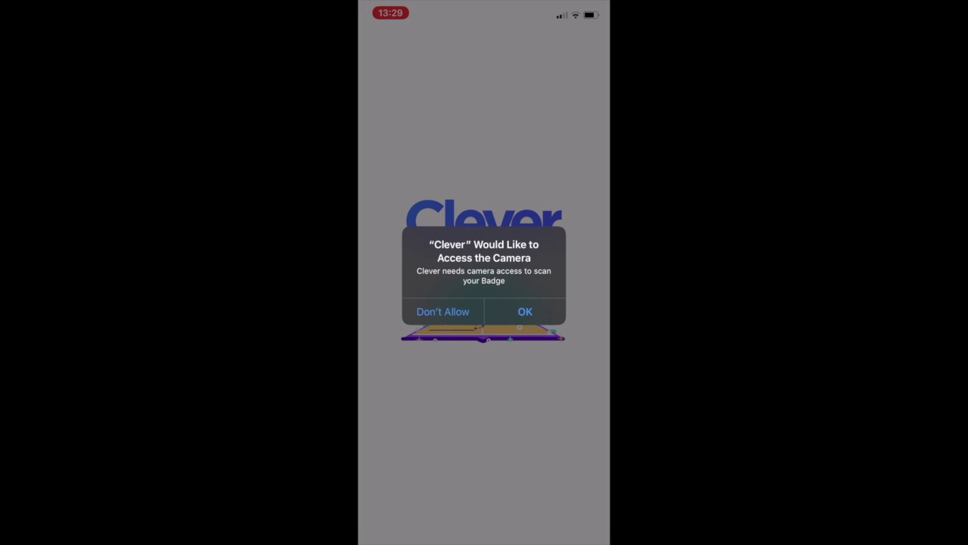
click(525, 311)
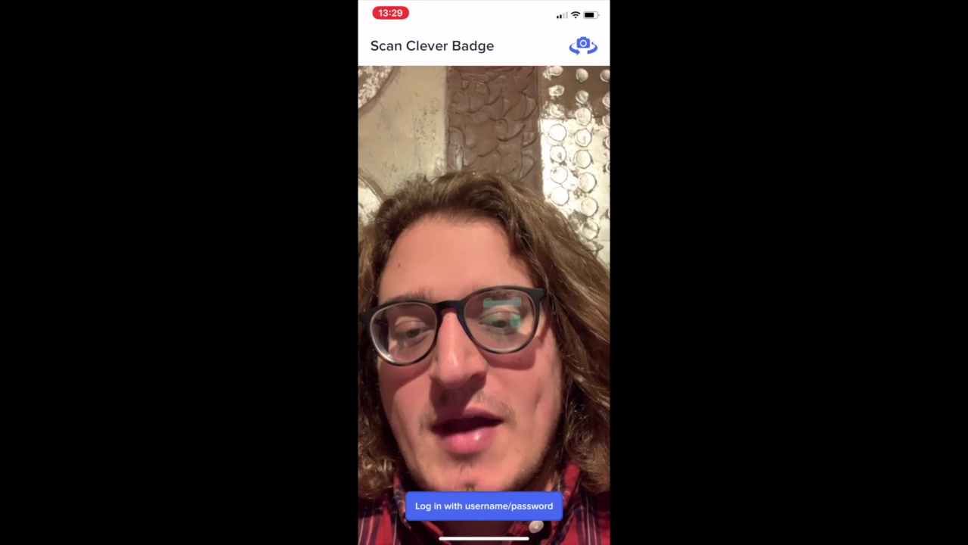
click(484, 505)
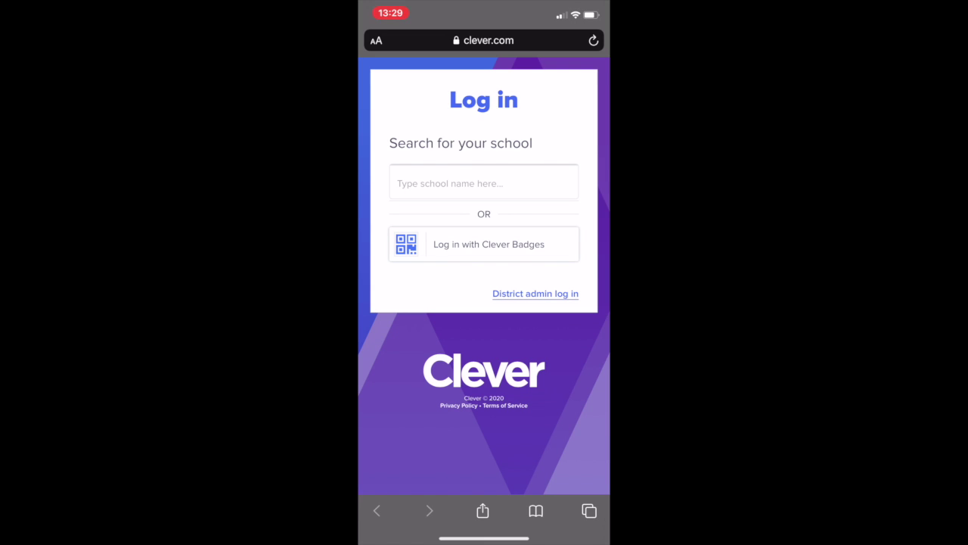
Step: Search 'Central catholic school arch' and select Central Catholic School
click(484, 183)
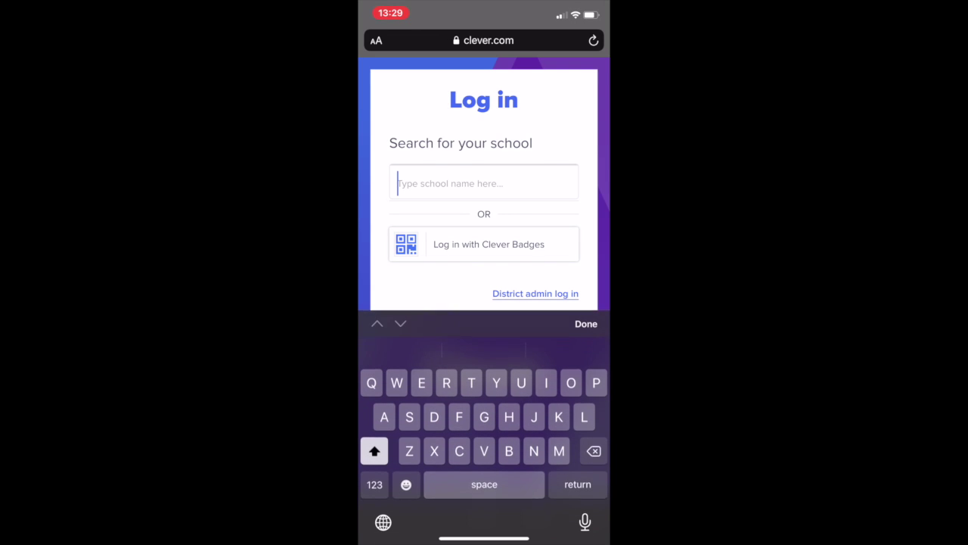
text(Cen)
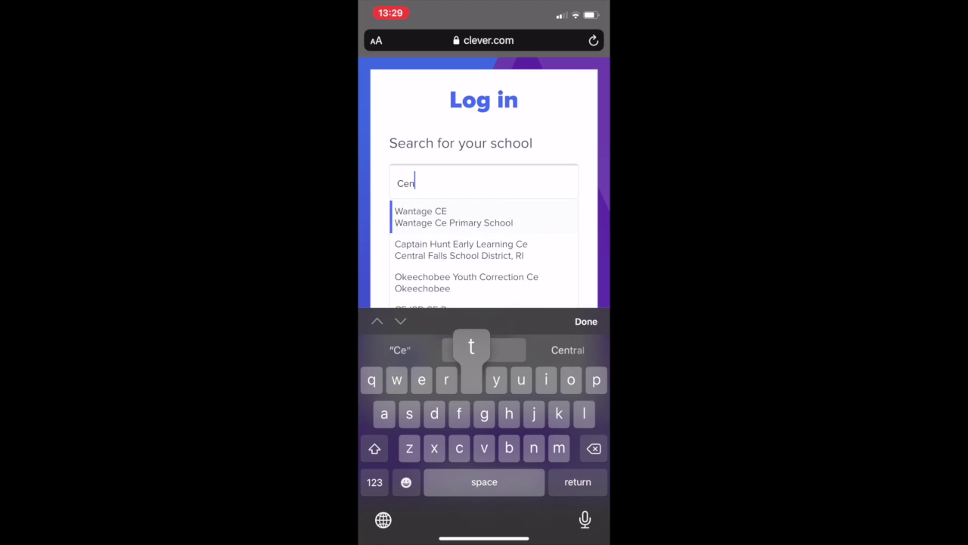
text(tral cath)
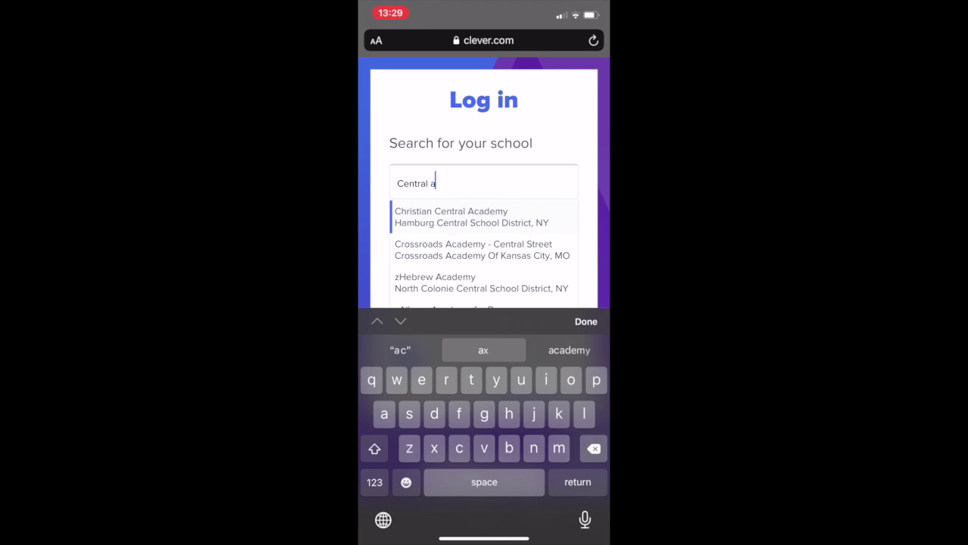
text(olic s)
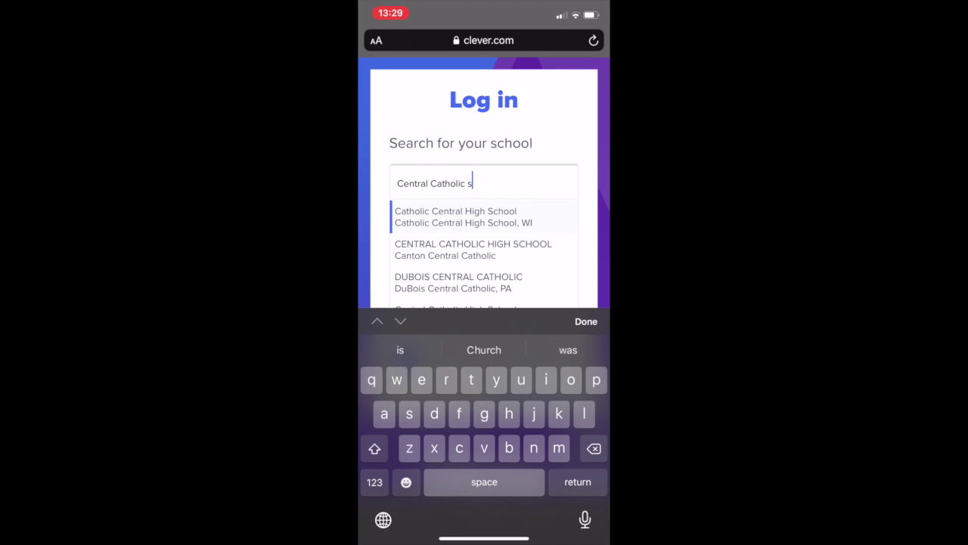
text(chool arch)
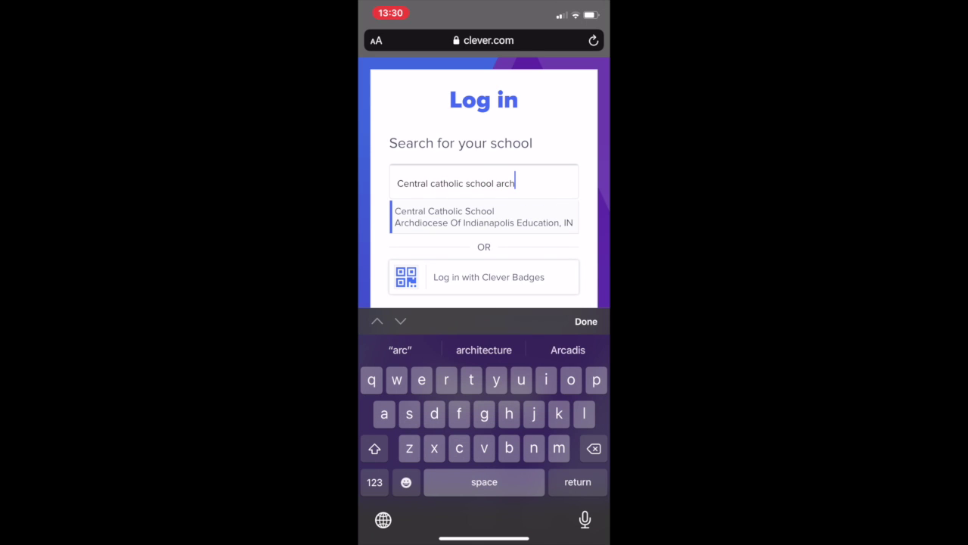
click(483, 217)
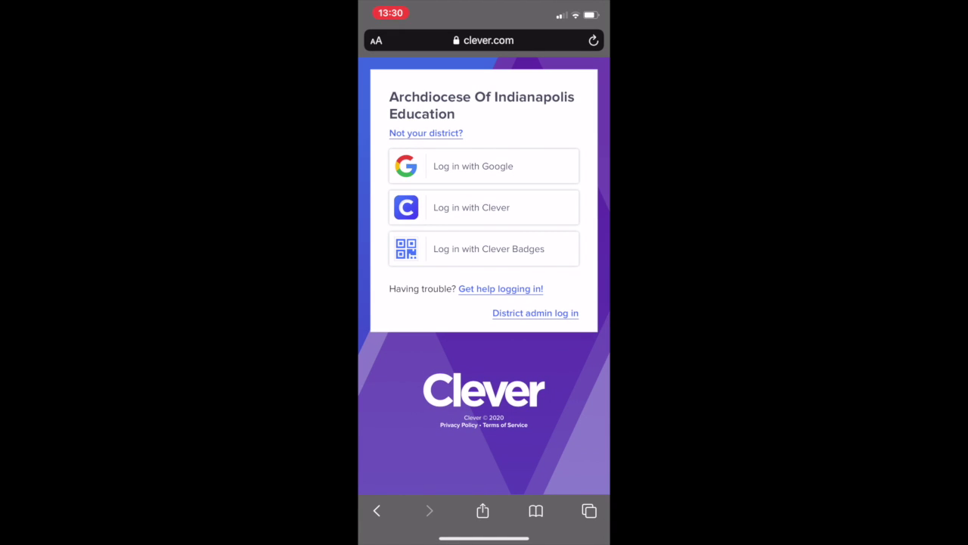
Step: Log in with Google using the saved school e-mail suggestion
click(484, 166)
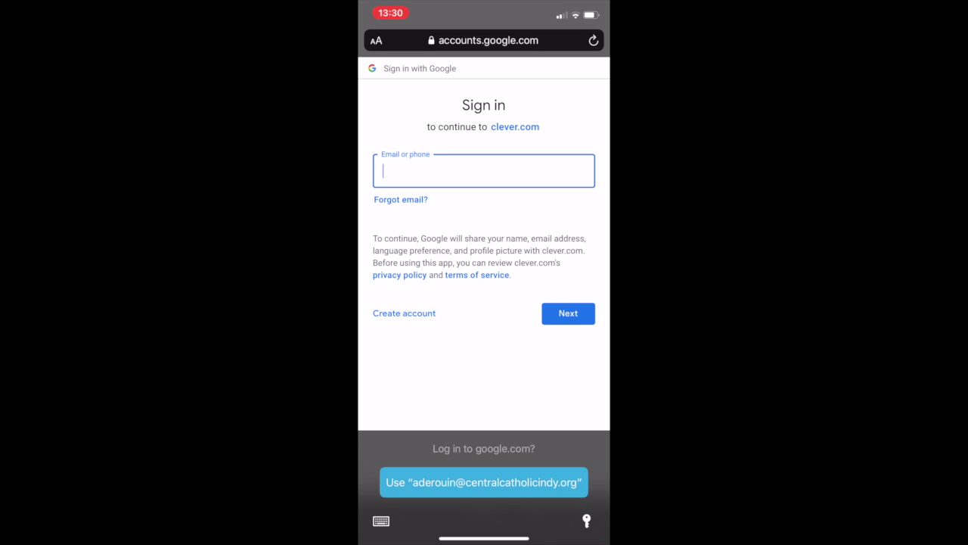
click(484, 482)
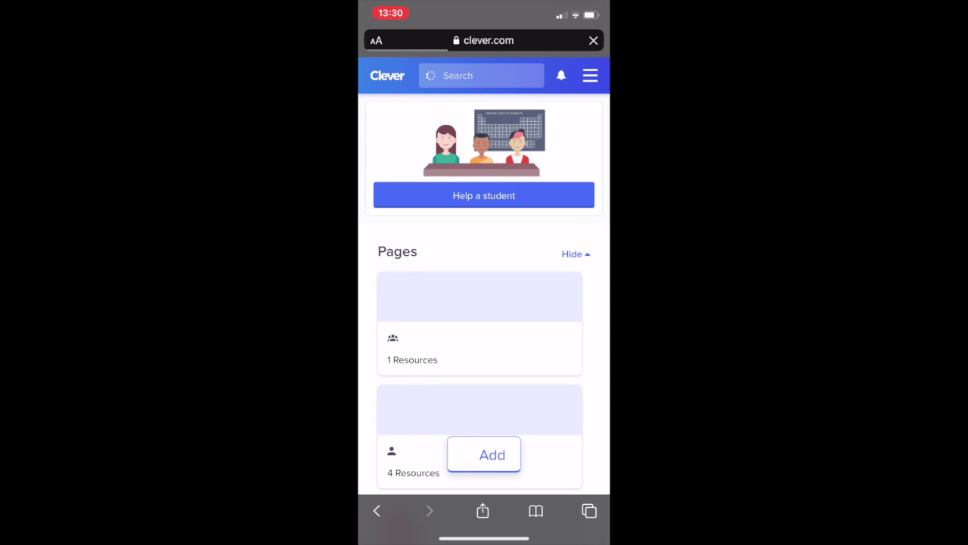
Step: Scroll the phone Homeroom to show the eight Favorites apps, Nitro Type through Newsela
scroll(484, 303, down, 3)
scroll(484, 303, down, 10)
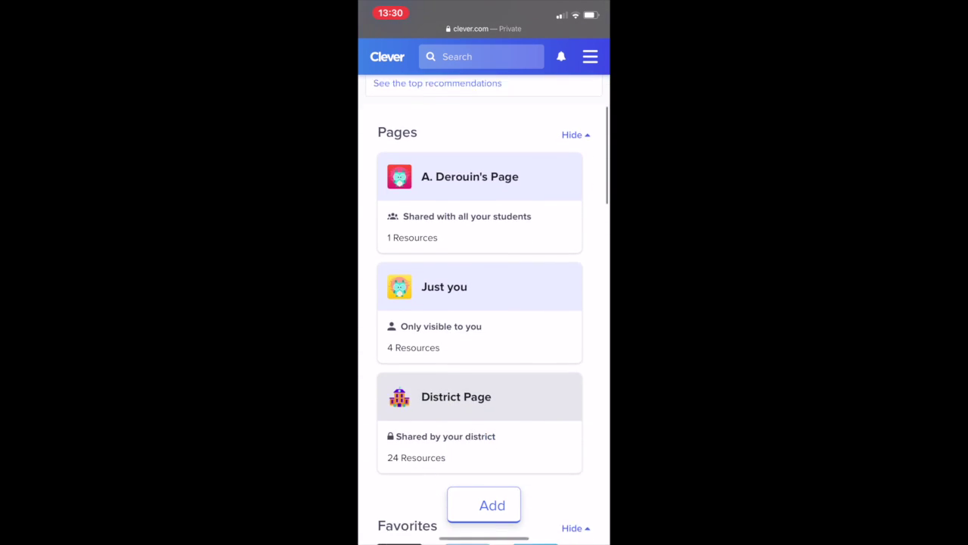
scroll(484, 302, up, 2)
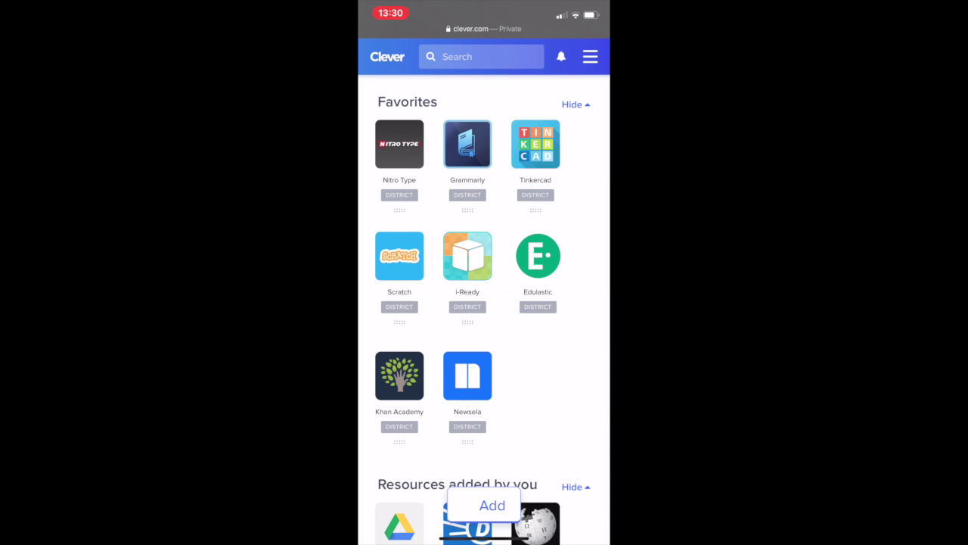
scroll(491, 302, up, 1)
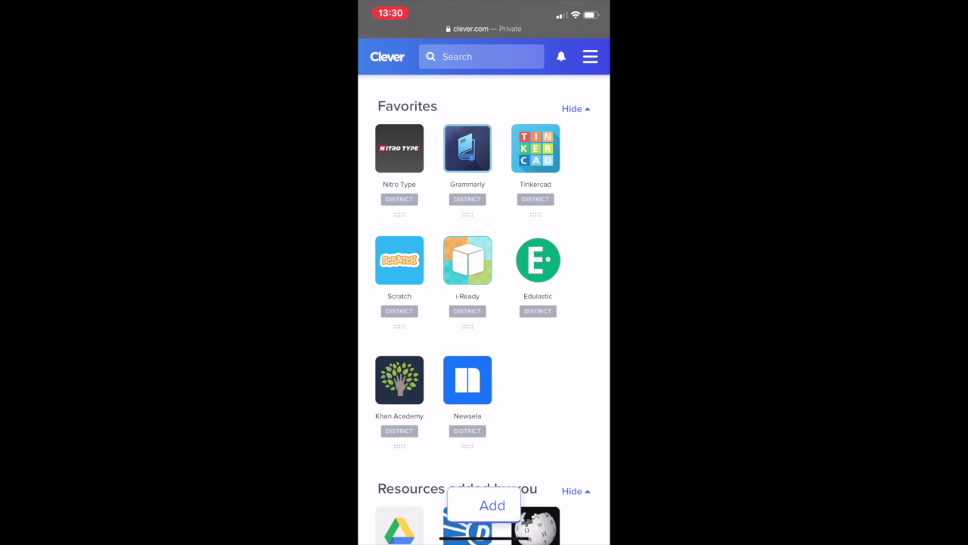
scroll(485, 318, up, 1)
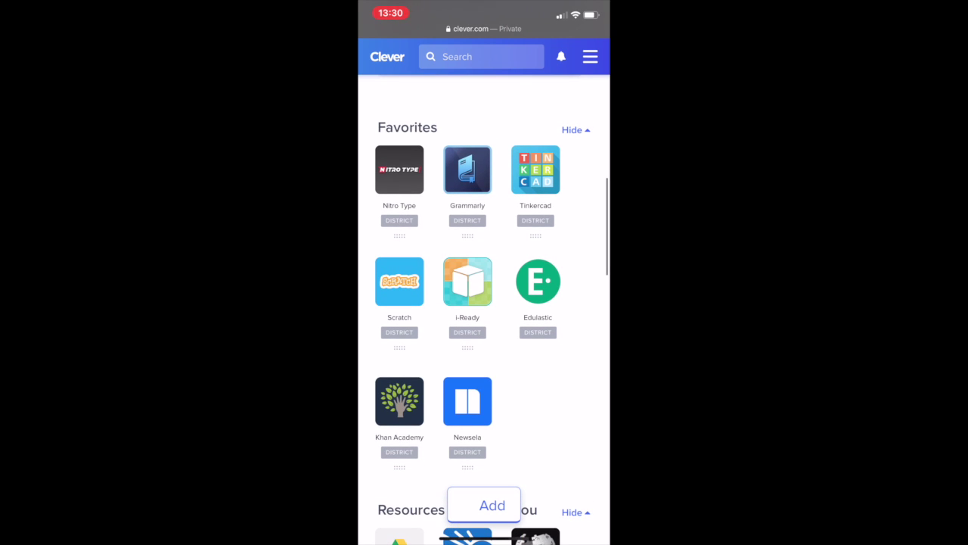
scroll(484, 303, down, 1)
scroll(484, 317, up, 1)
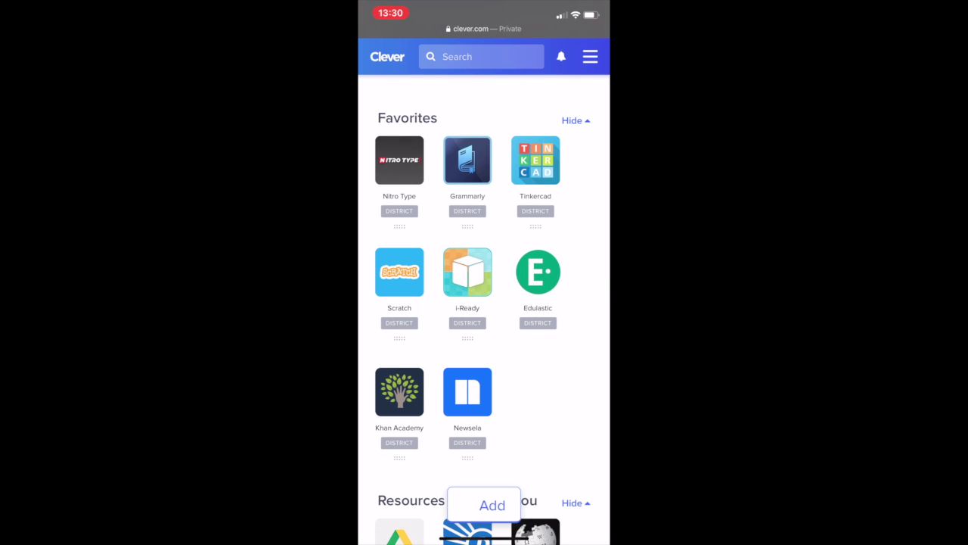